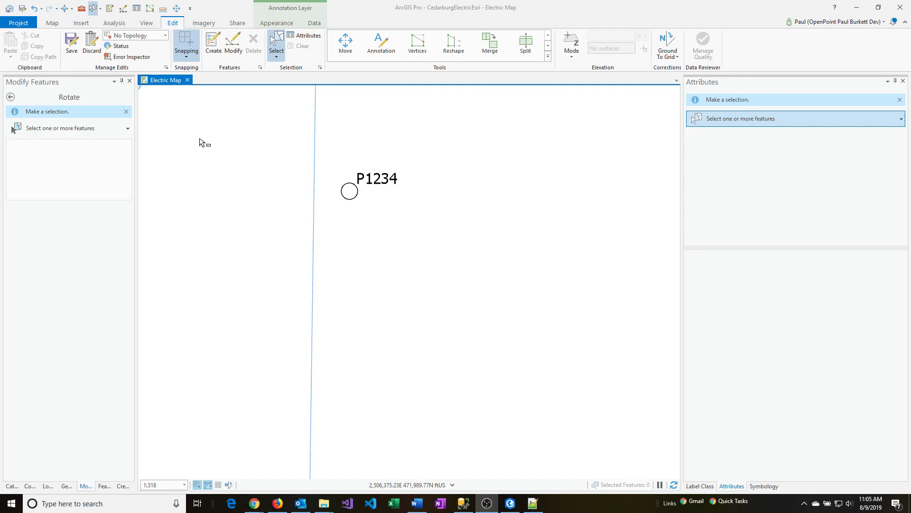
Select pole P1234 and copy its full GlobalID GUID from the Attributes pane
left_click(354, 202)
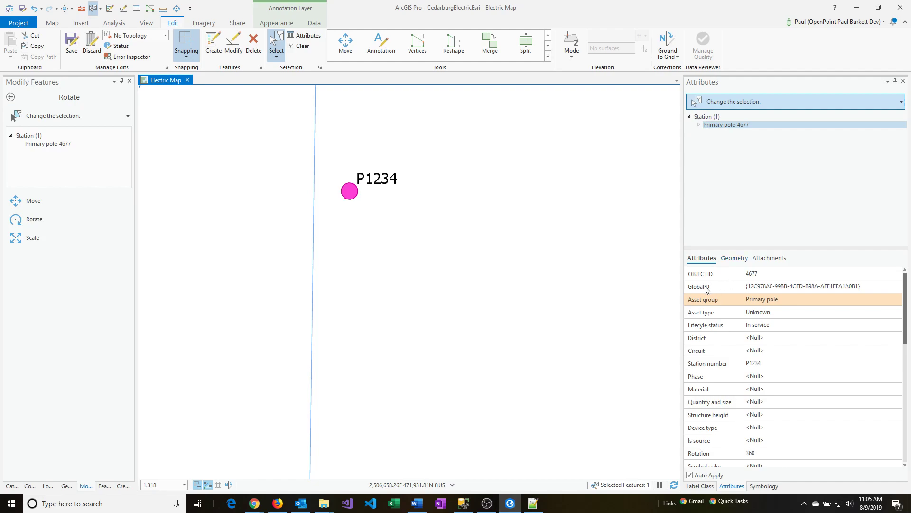
left_click(861, 287)
left_click_drag(863, 287, 747, 286)
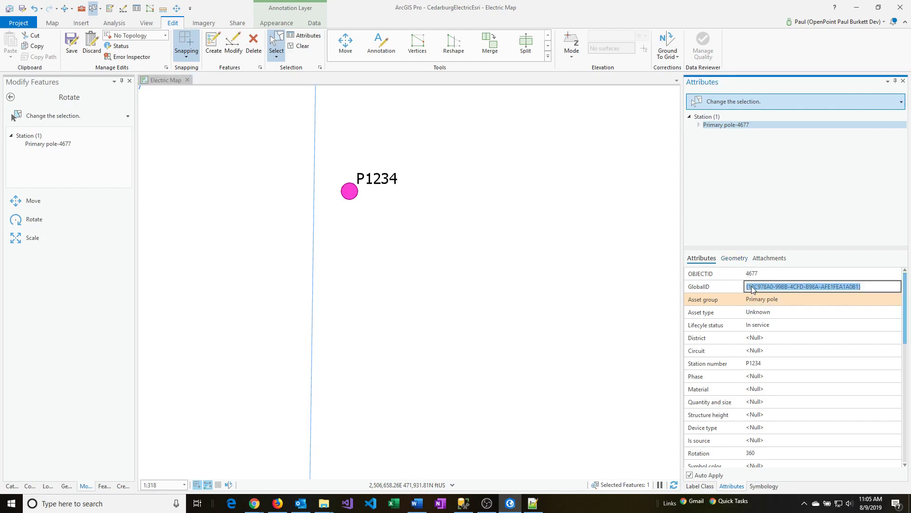
right_click(752, 288)
left_click(774, 304)
Show the Create Features templates and scroll to Station Annotation's Feature linked annotation template
left_click(214, 45)
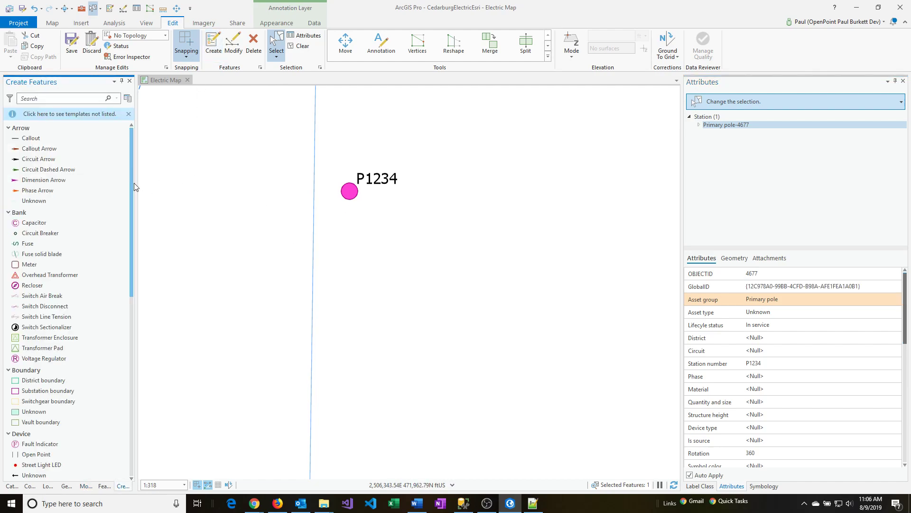
left_click_drag(132, 178, 115, 375)
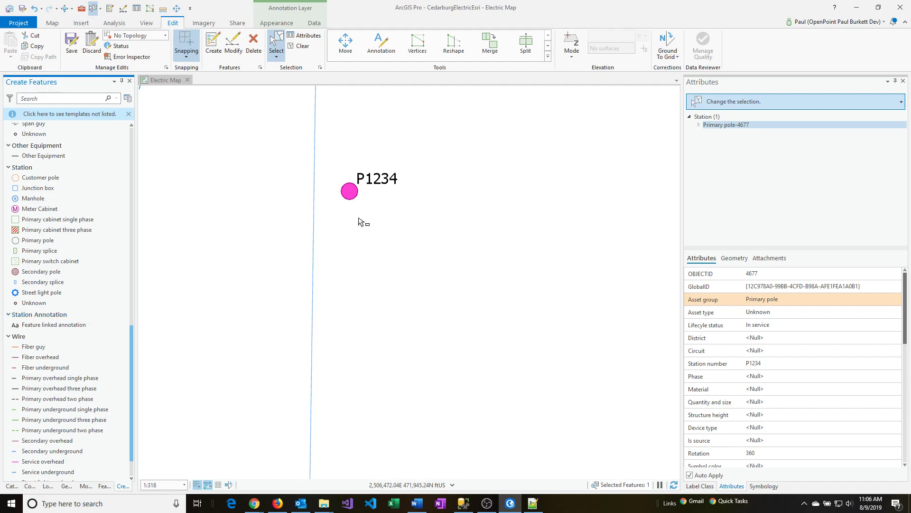
Place a feature-linked annotation with the text 'P1234' on the map just below the pole
left_click(35, 327)
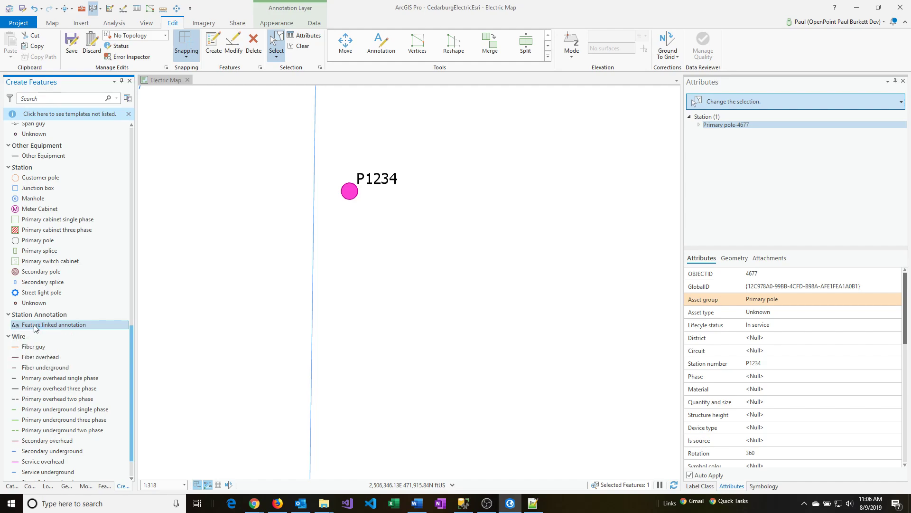
left_click(45, 357)
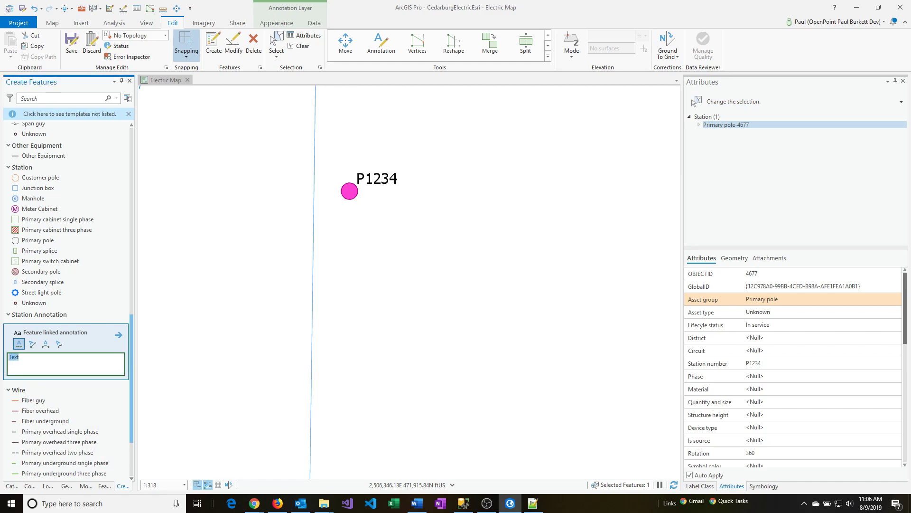
type("P1234")
left_click(330, 223)
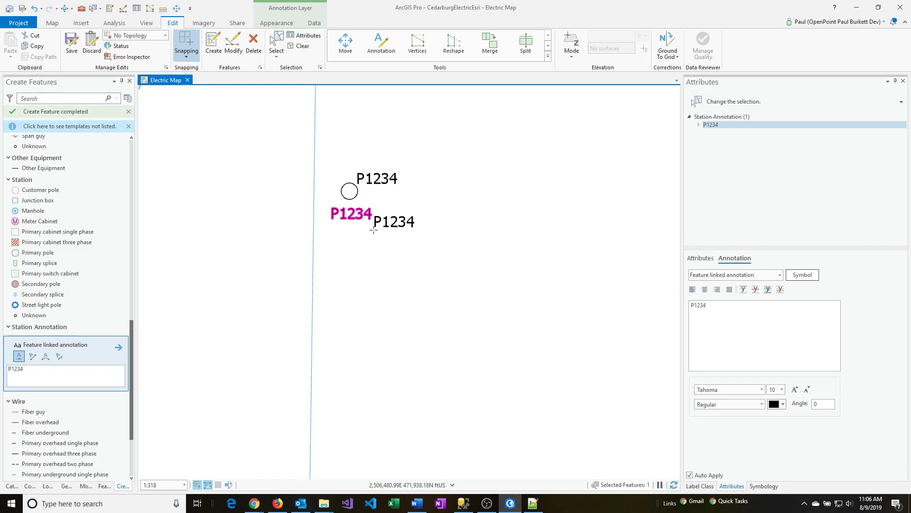
Paste the pole's copied GlobalID into the new annotation's FeatureGlobalID field, replacing Null
left_click(704, 261)
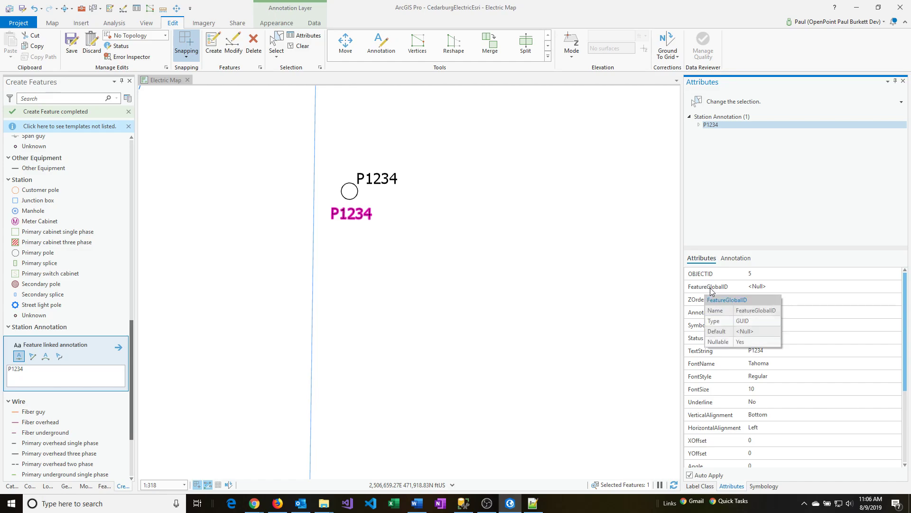
left_click(765, 287)
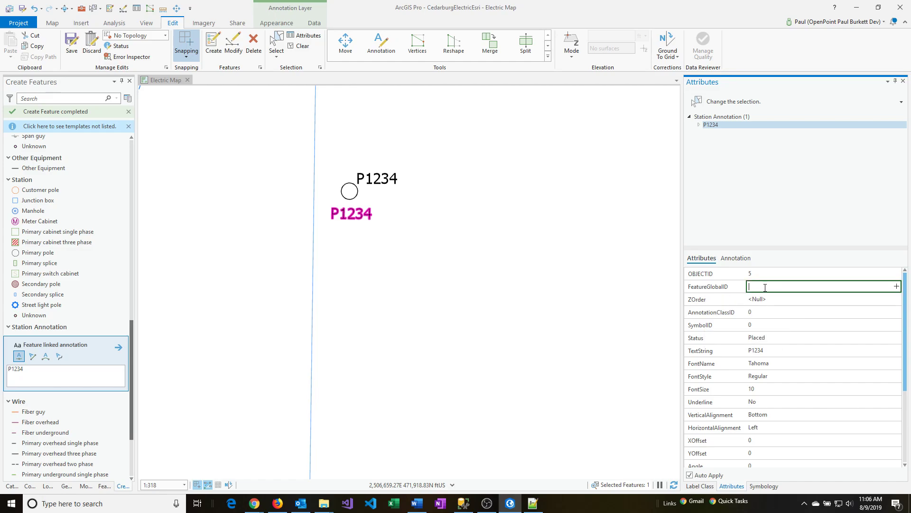
key("ctrl+v")
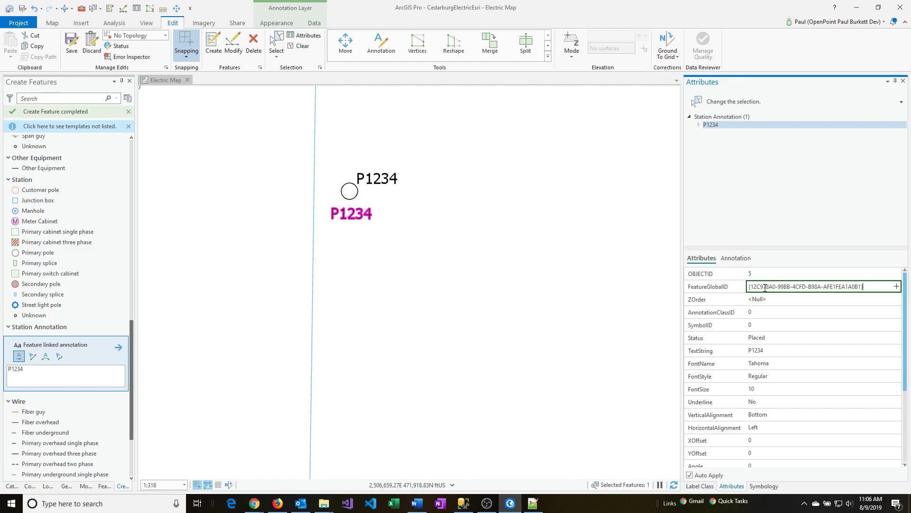
key("Tab")
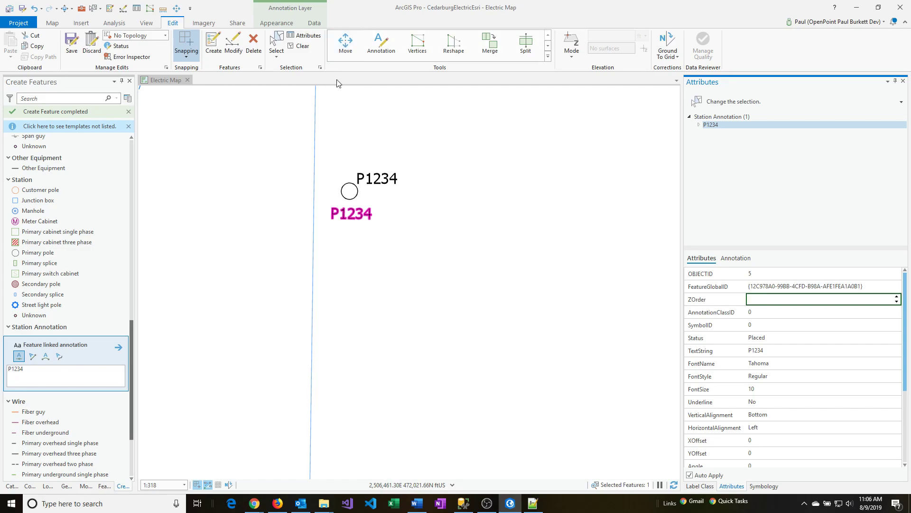
Select pole P1234 and move it slightly down and right, carrying its labels along
left_click(93, 9)
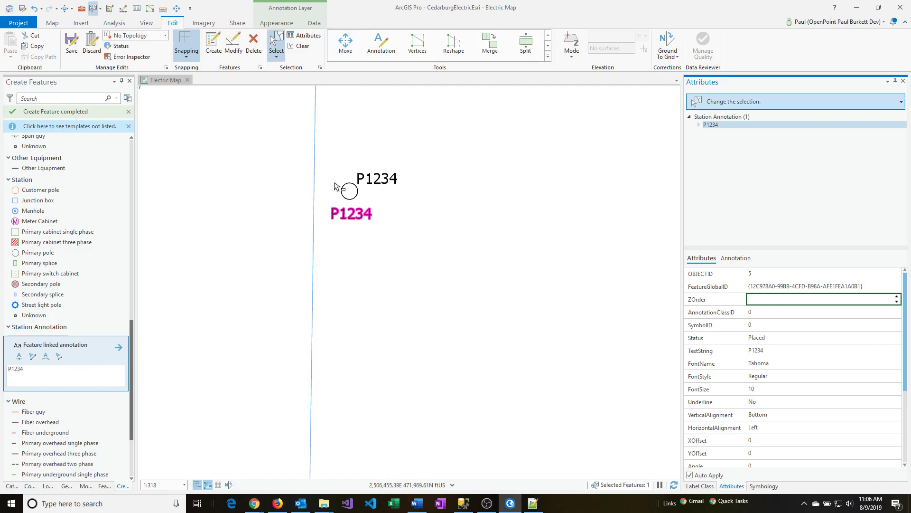
left_click(347, 189)
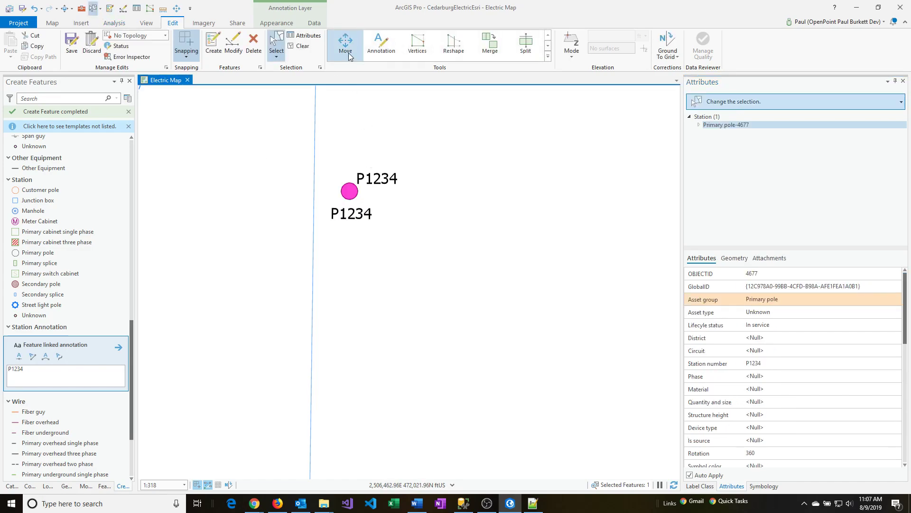
left_click(347, 45)
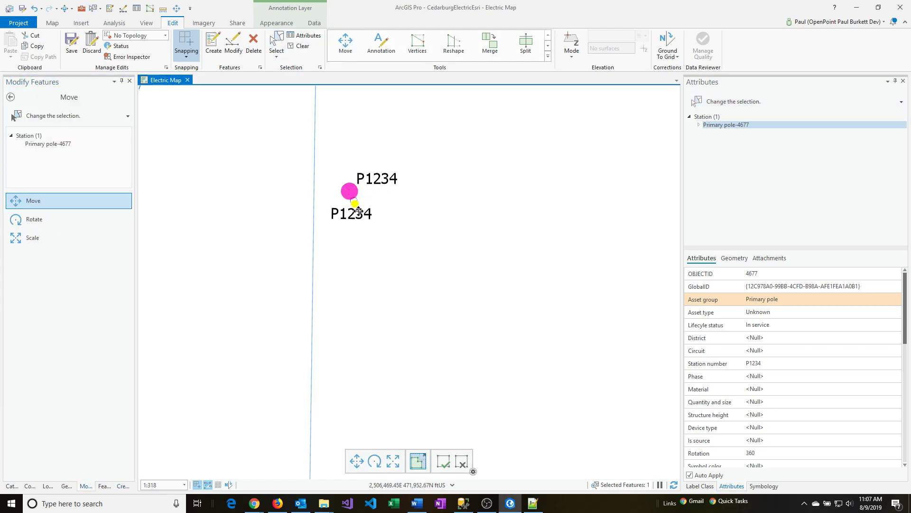
left_click_drag(359, 210, 369, 232)
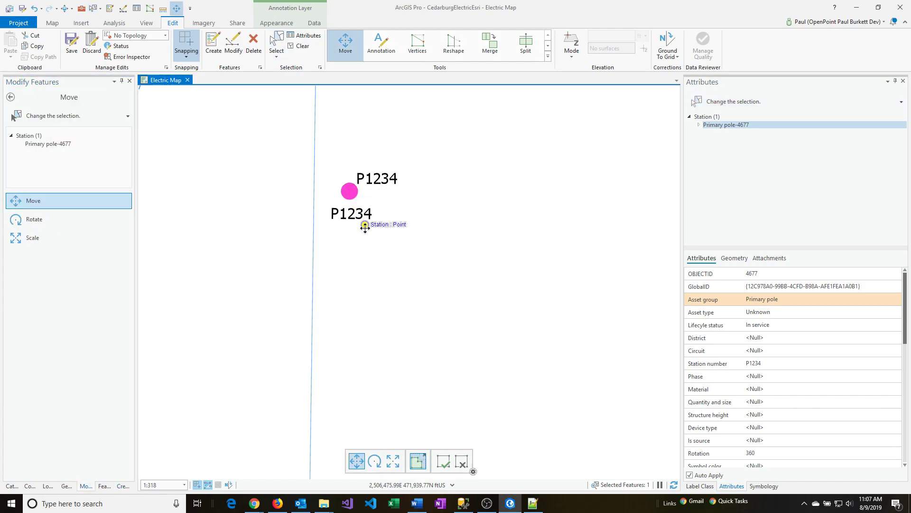
left_click(439, 463)
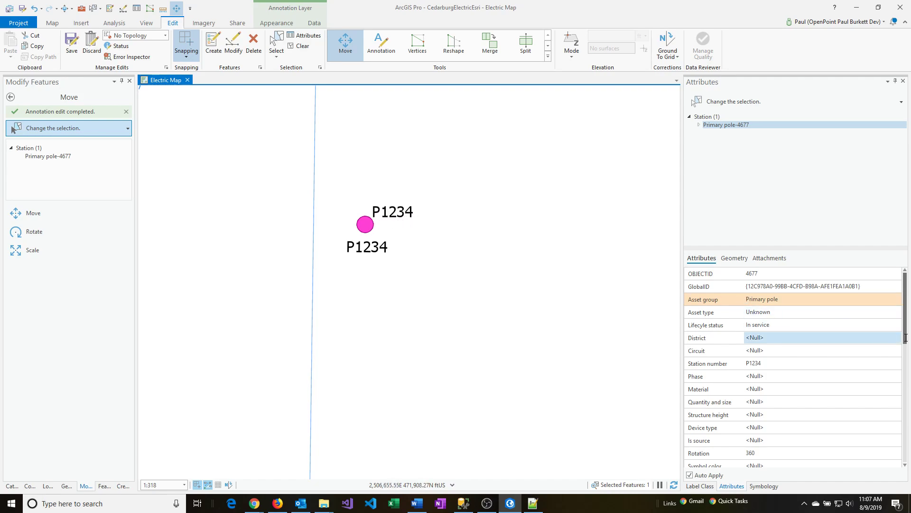
Set pole P1234's Hide dynamic label 1 attribute to Yes
scroll(899, 363, "down", 2)
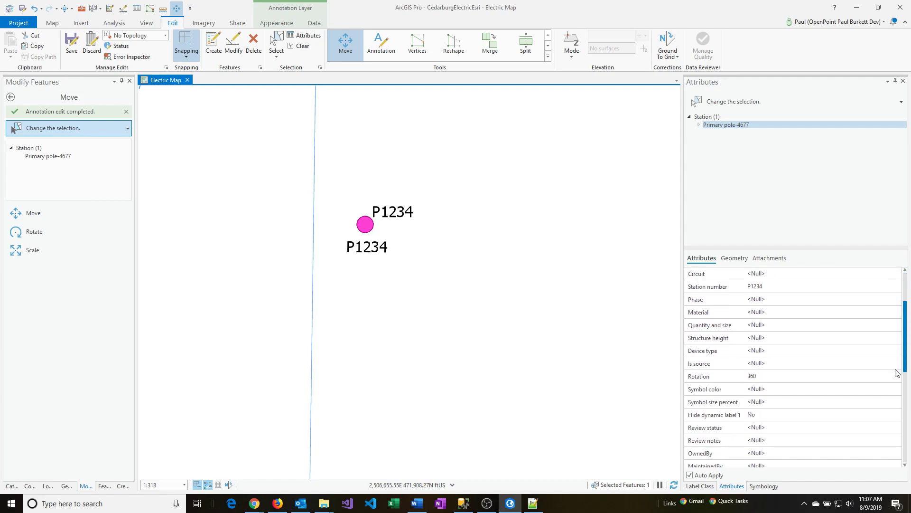
scroll(896, 370, "down", 1)
scroll(895, 371, "up", 3)
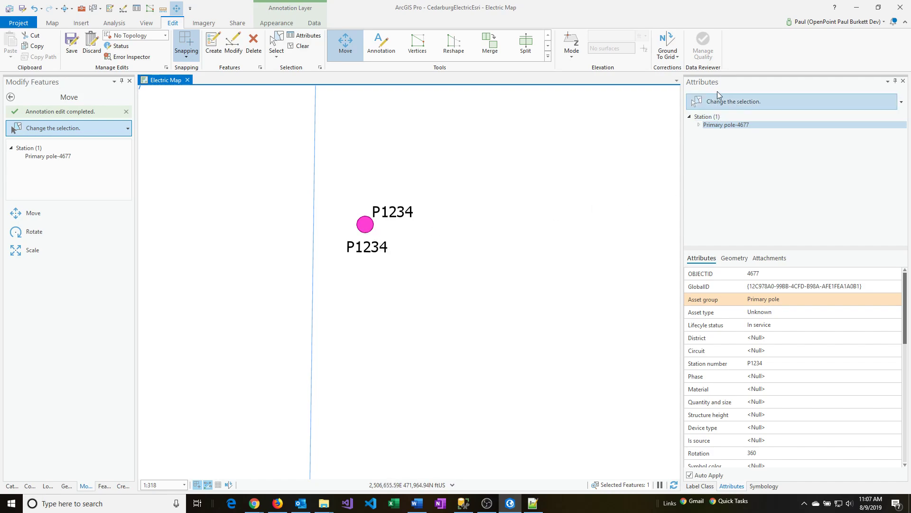
scroll(766, 398, "down", 1)
scroll(766, 398, "down", 1)
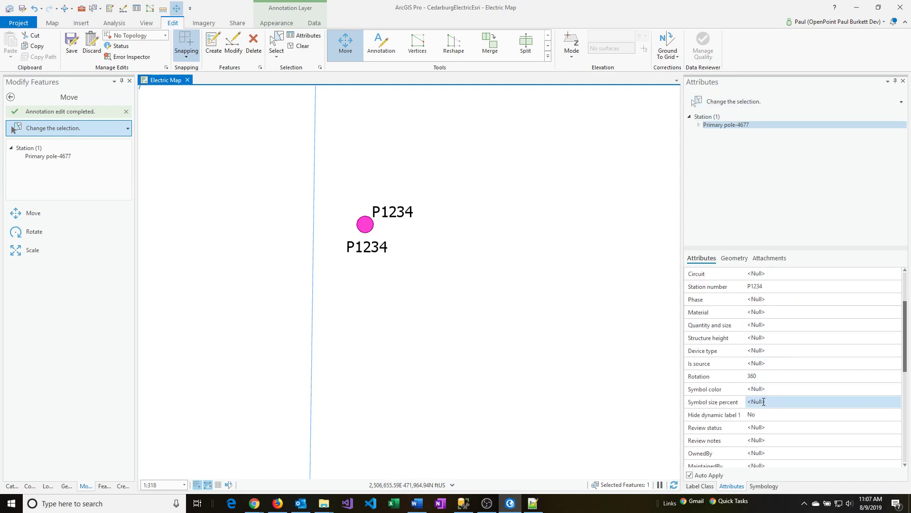
left_click(764, 416)
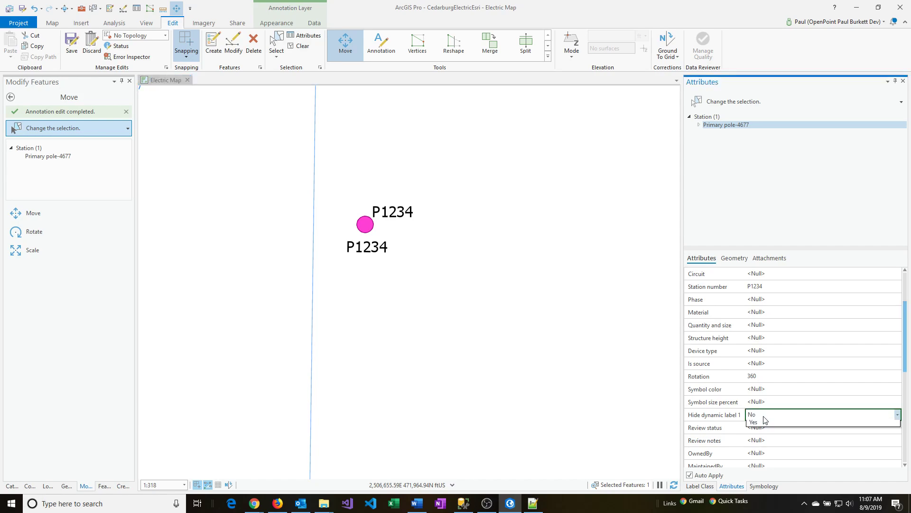
left_click(764, 415)
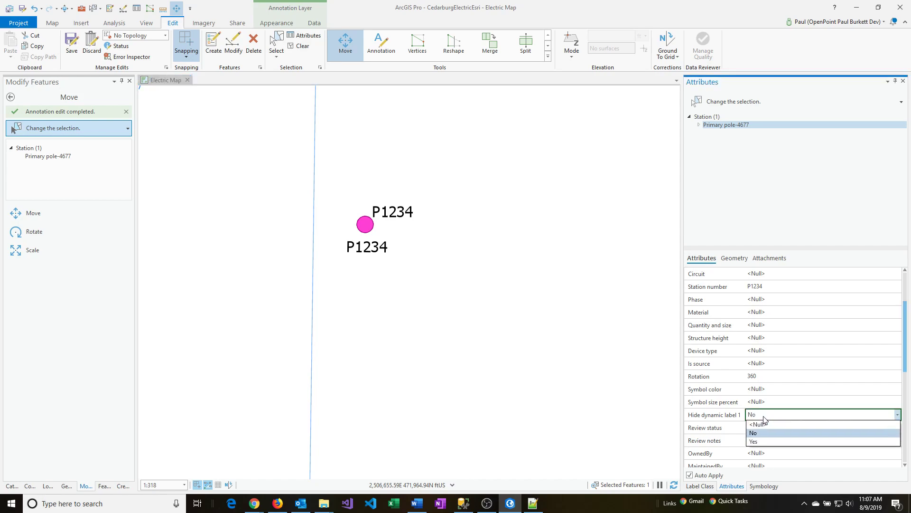
left_click(755, 441)
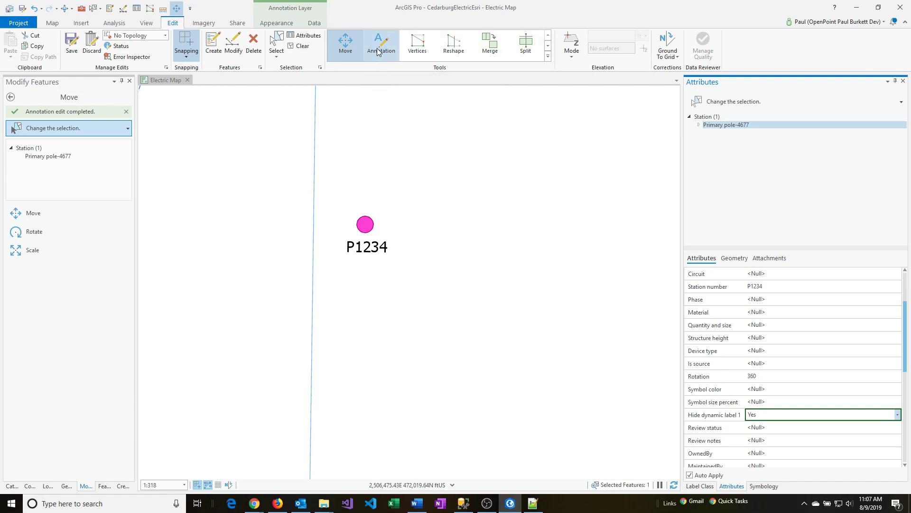
Box-select the P1234 annotation and shrink it by dragging a corner handle up-left
left_click(417, 47)
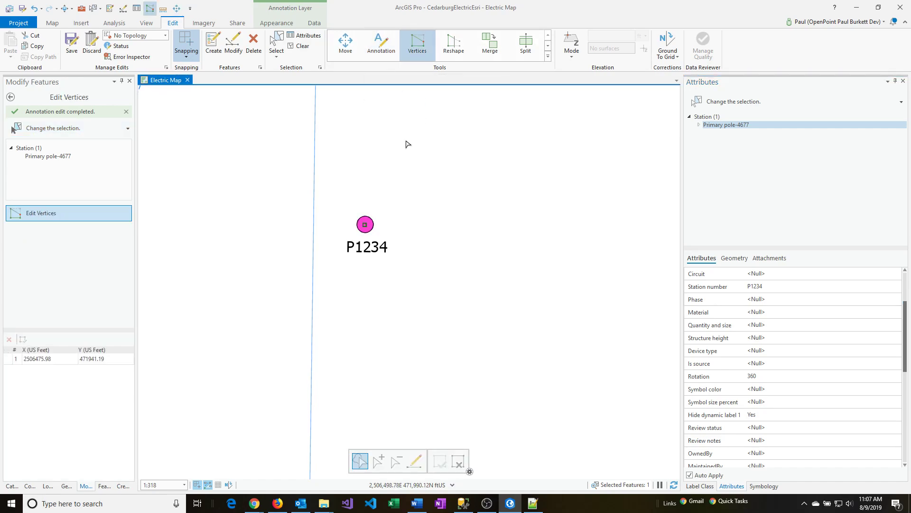
left_click(95, 9)
left_click_drag(375, 269, 355, 255)
left_click(380, 46)
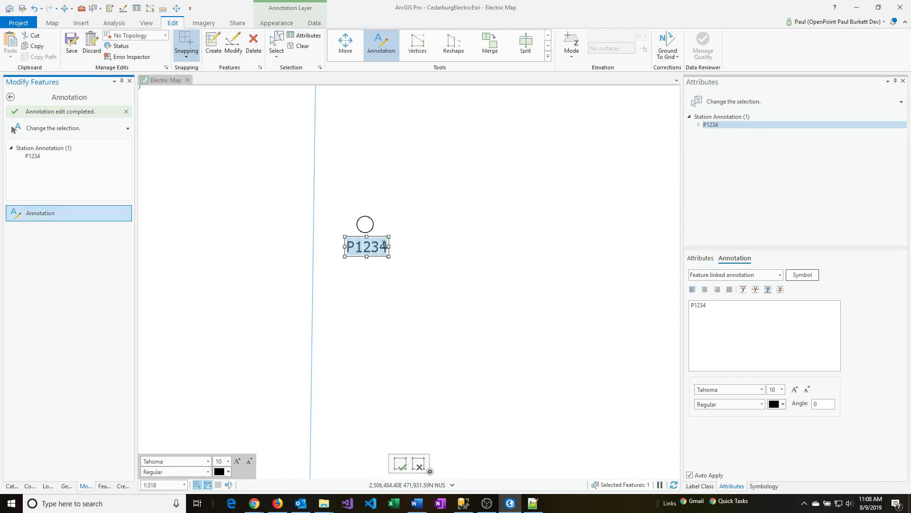
mouse_move(389, 257)
left_mouse_down()
mouse_move(407, 260)
mouse_move(376, 256)
mouse_move(397, 221)
mouse_move(399, 191)
mouse_move(333, 196)
left_mouse_up()
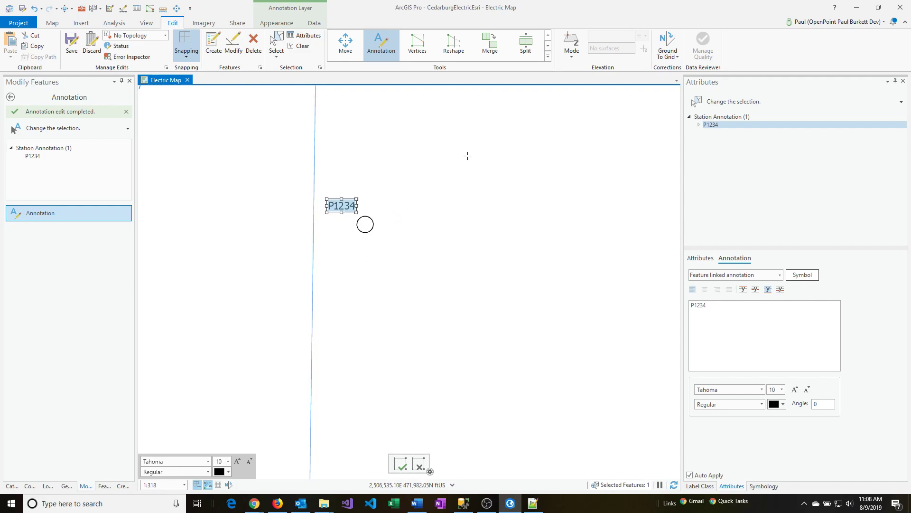
left_click(548, 56)
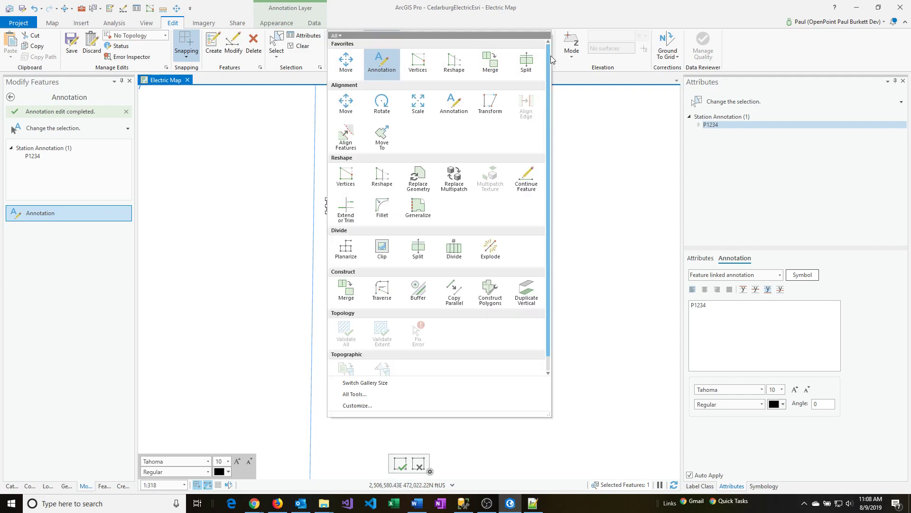
Rotate the P1234 annotation to 338.139 degrees and move it just below-right of the pole
left_click(382, 103)
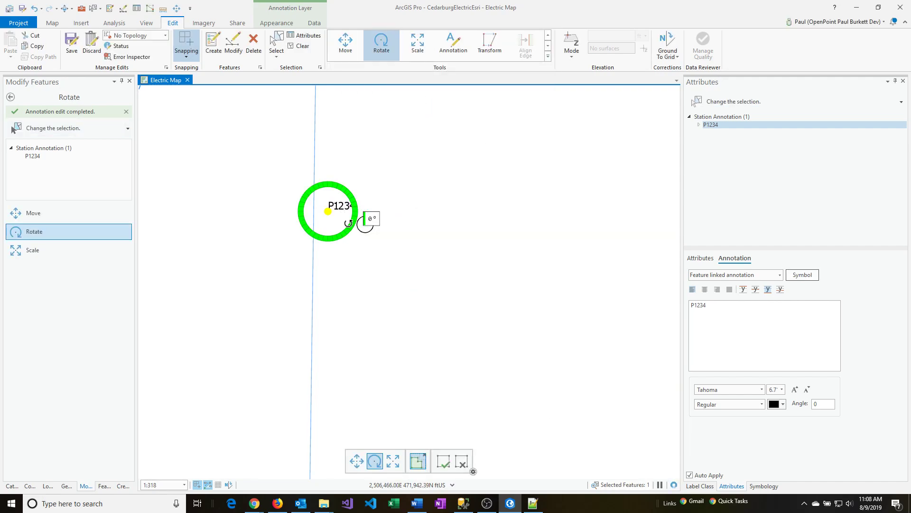
mouse_move(365, 219)
left_mouse_down()
mouse_move(348, 239)
mouse_move(366, 224)
left_mouse_up()
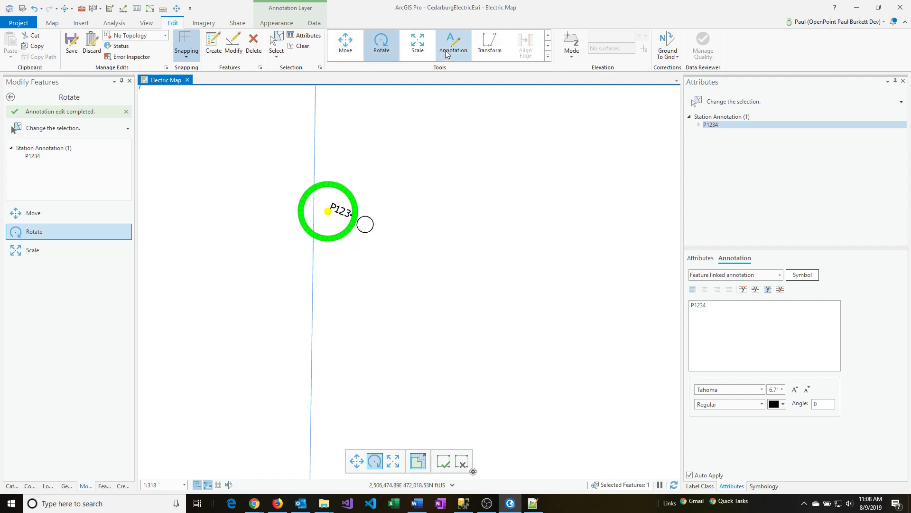
left_click(352, 44)
left_click_drag(328, 212, 377, 247)
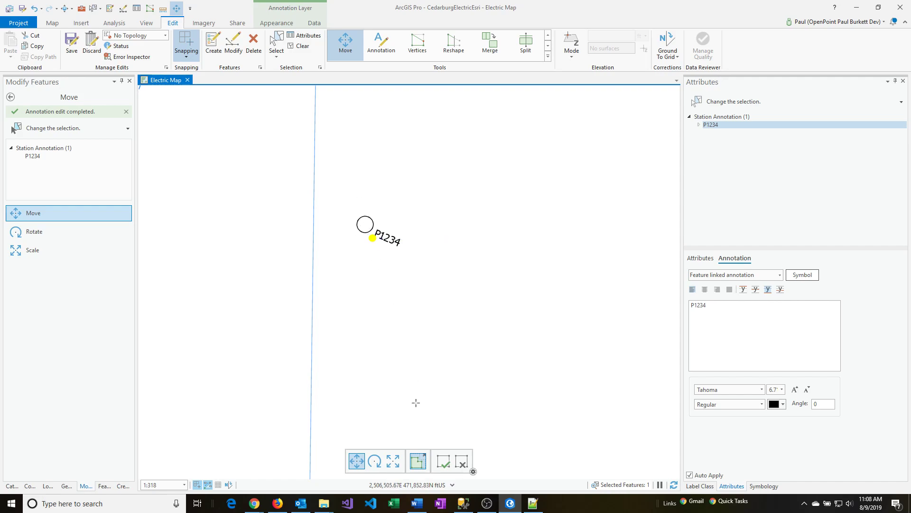
left_click(443, 463)
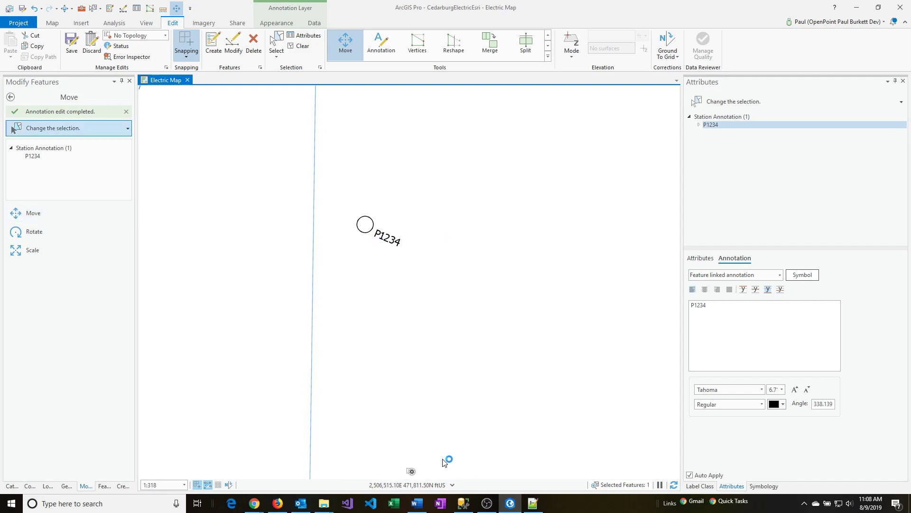